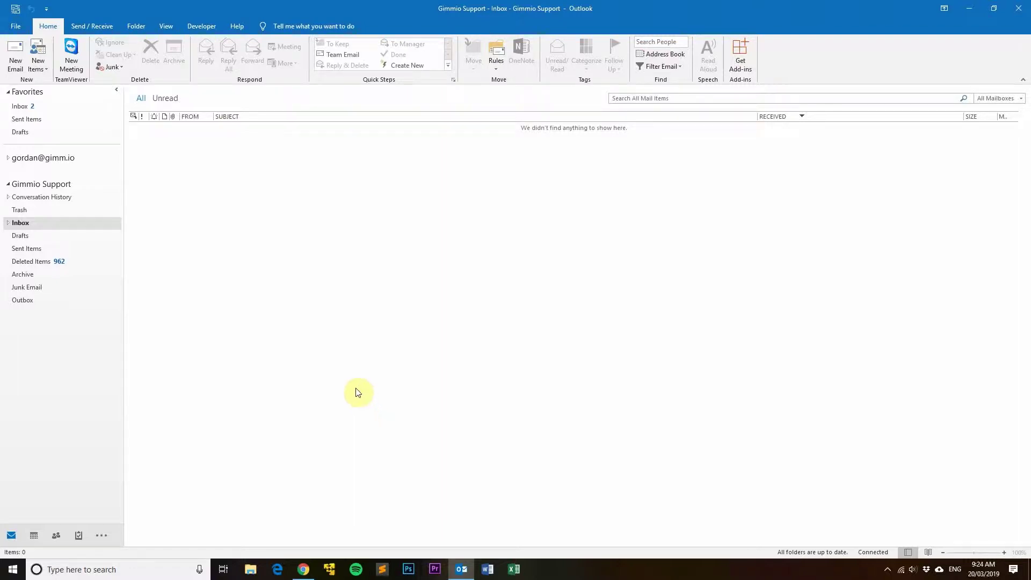
Step: Review the existing signature under Options > Mail > Signatures, then cancel both dialogs unchanged
{"action": "left_click", "coordinate": [15, 26]}
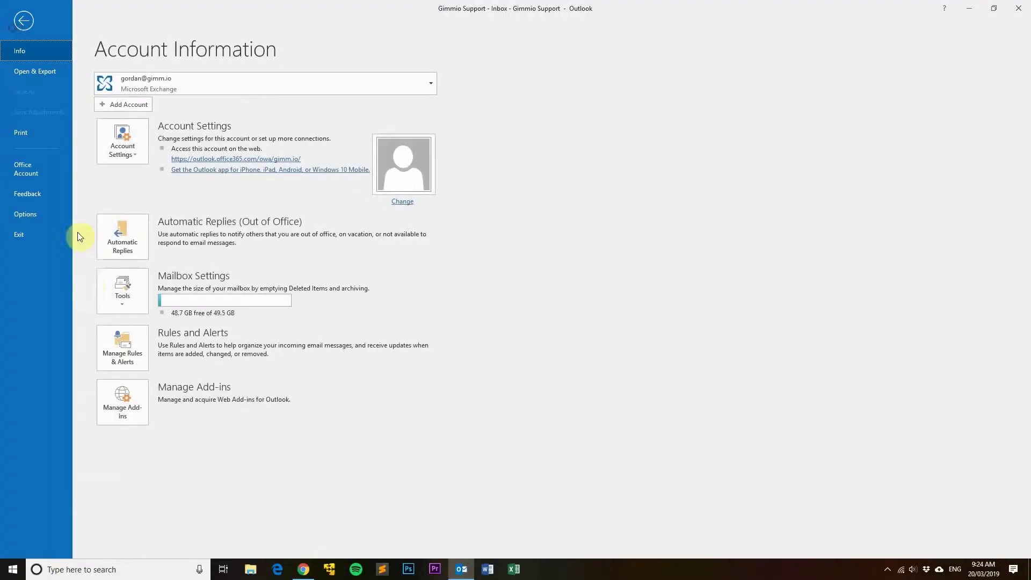
{"action": "left_click", "coordinate": [35, 215]}
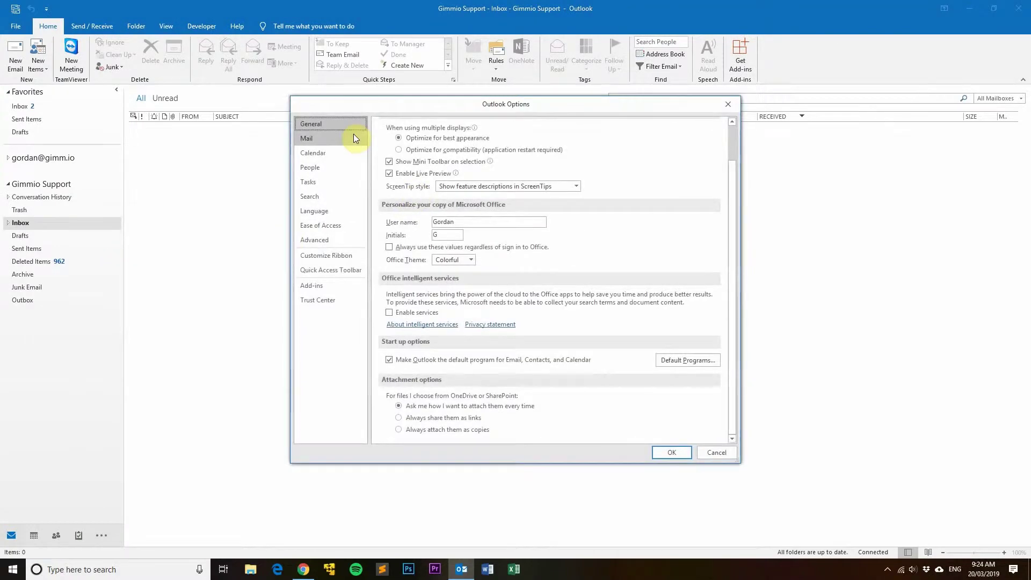
{"action": "left_click", "coordinate": [329, 140]}
{"action": "left_click", "coordinate": [698, 247]}
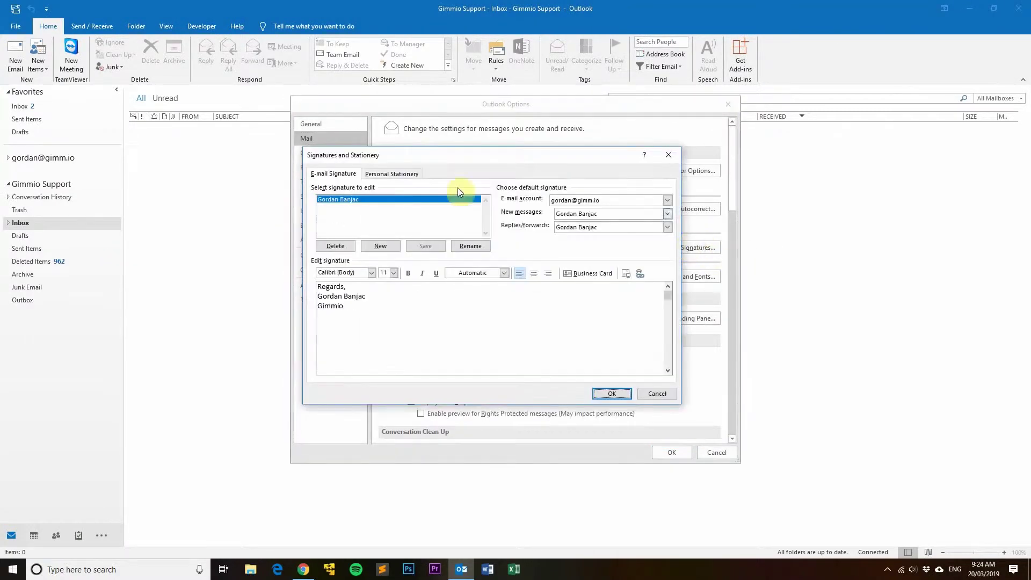
{"action": "left_click_drag", "start_coordinate": [468, 155], "coordinate": [425, 138]}
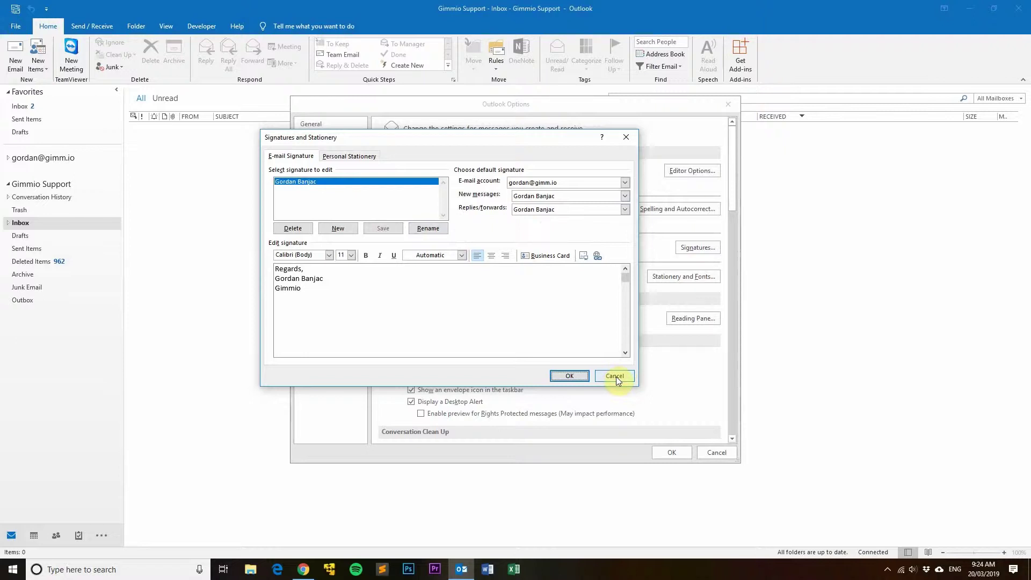
{"action": "left_click", "coordinate": [617, 376]}
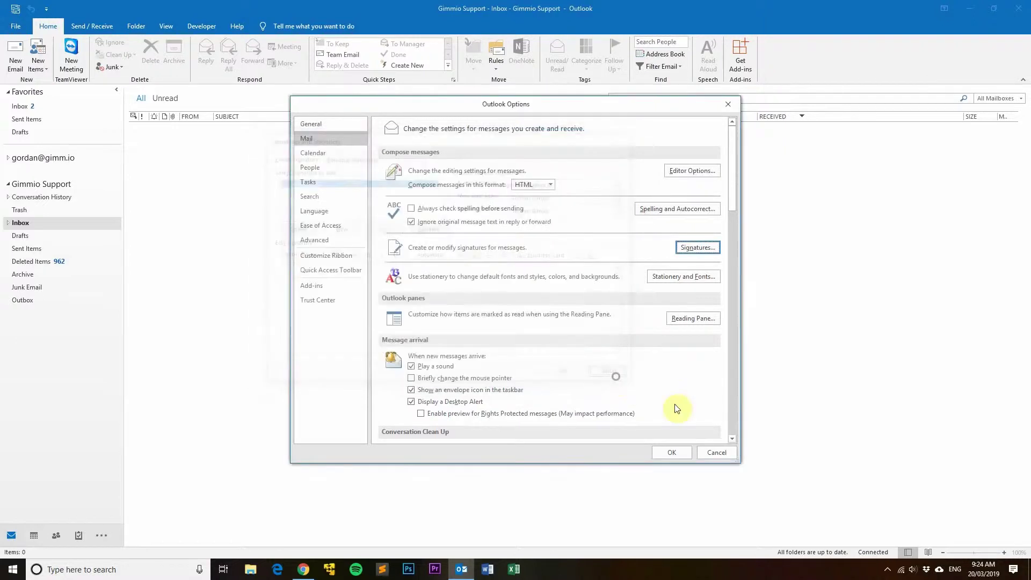
{"action": "left_click", "coordinate": [712, 453]}
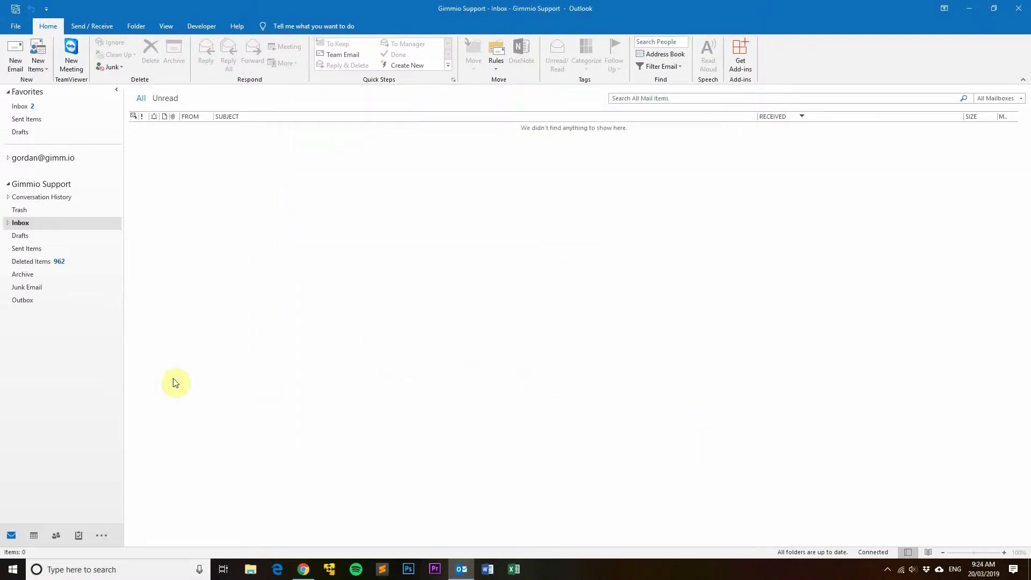
Step: In Chrome, start a new Gimmio signature and apply the free Tanya Bisskutt layout
{"action": "left_click", "coordinate": [305, 571]}
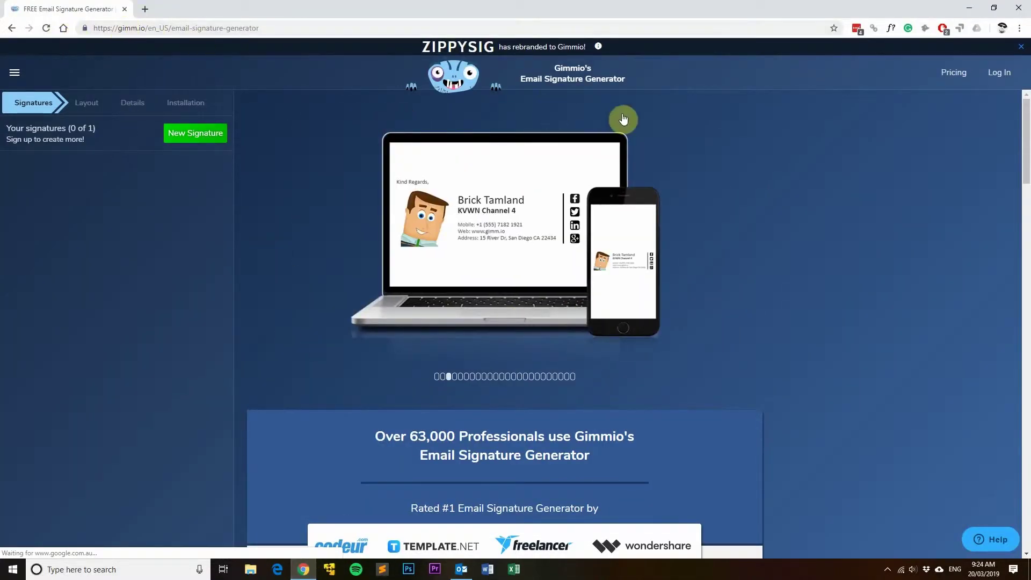
{"action": "left_click", "coordinate": [191, 136]}
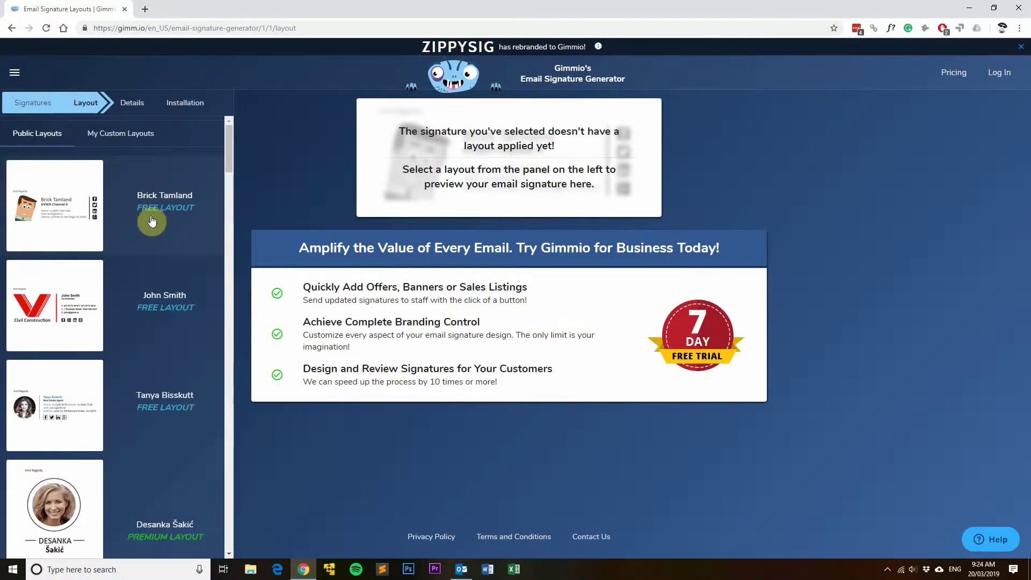
{"action": "left_click", "coordinate": [153, 418]}
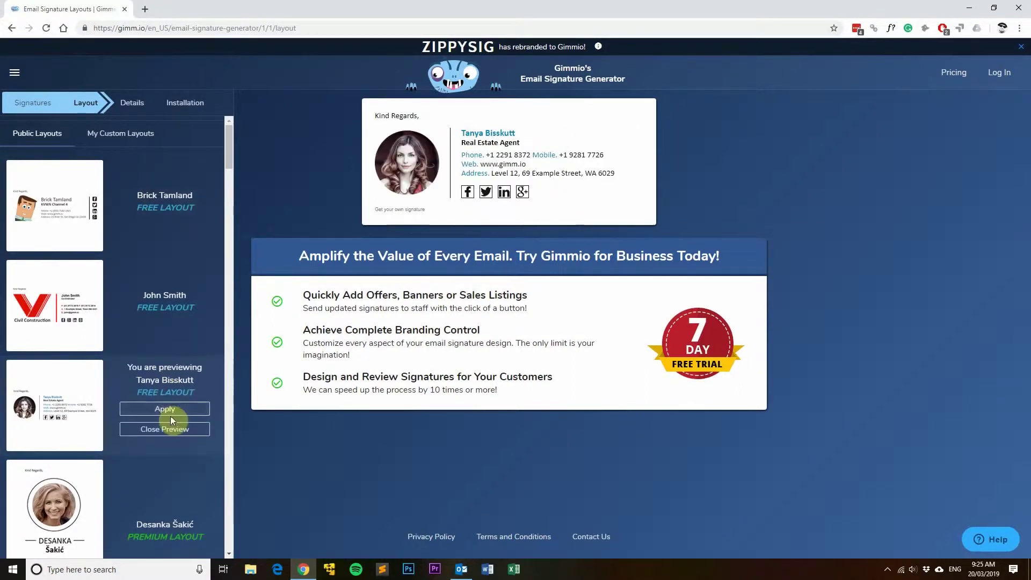
{"action": "left_click", "coordinate": [167, 408]}
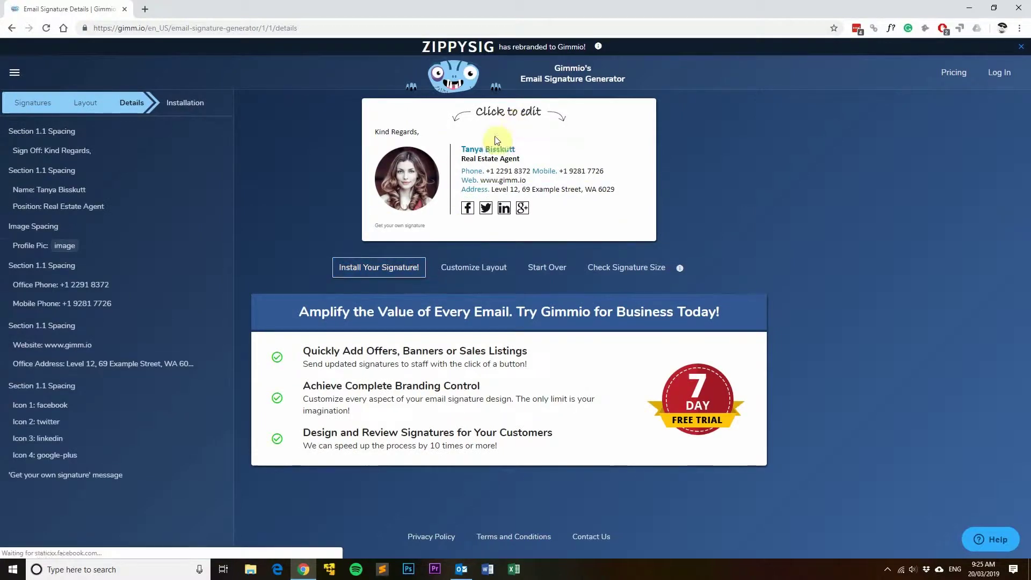
Step: From the Installation step, open the signature popup, select all of it, and close it
{"action": "left_click", "coordinate": [480, 150]}
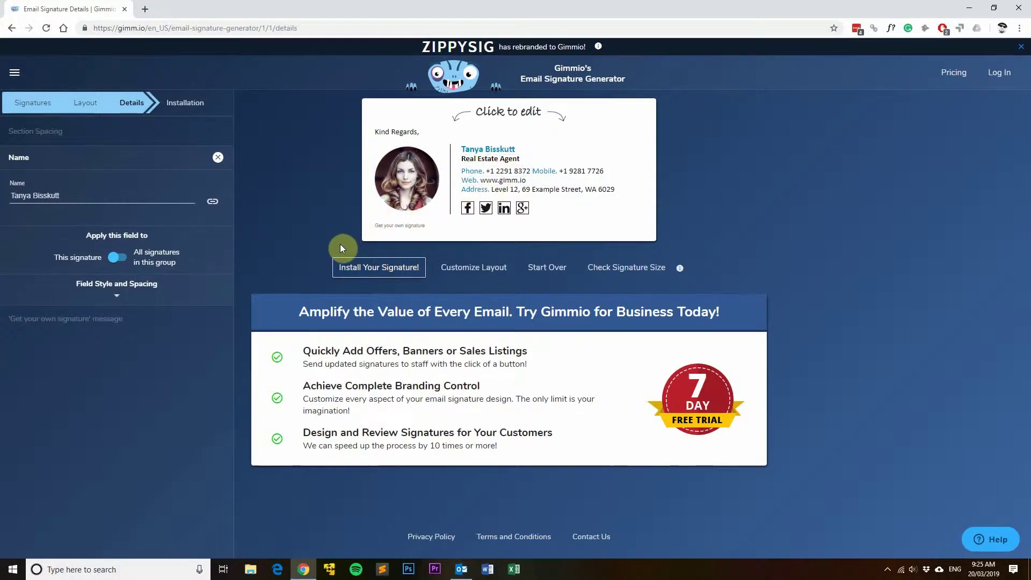
{"action": "left_click", "coordinate": [364, 259]}
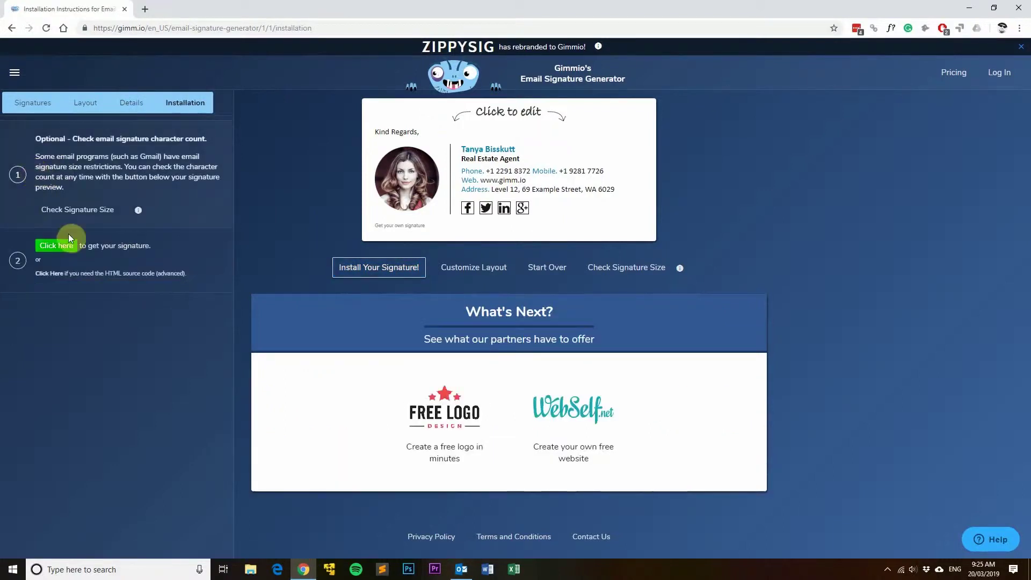
{"action": "left_click", "coordinate": [57, 246]}
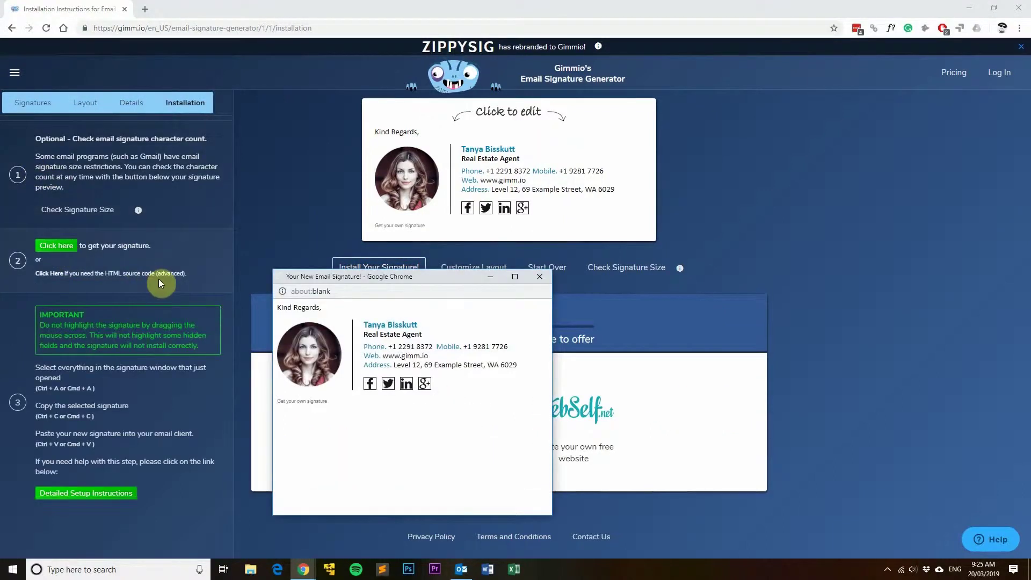
{"action": "key", "text": "ctrl+a"}
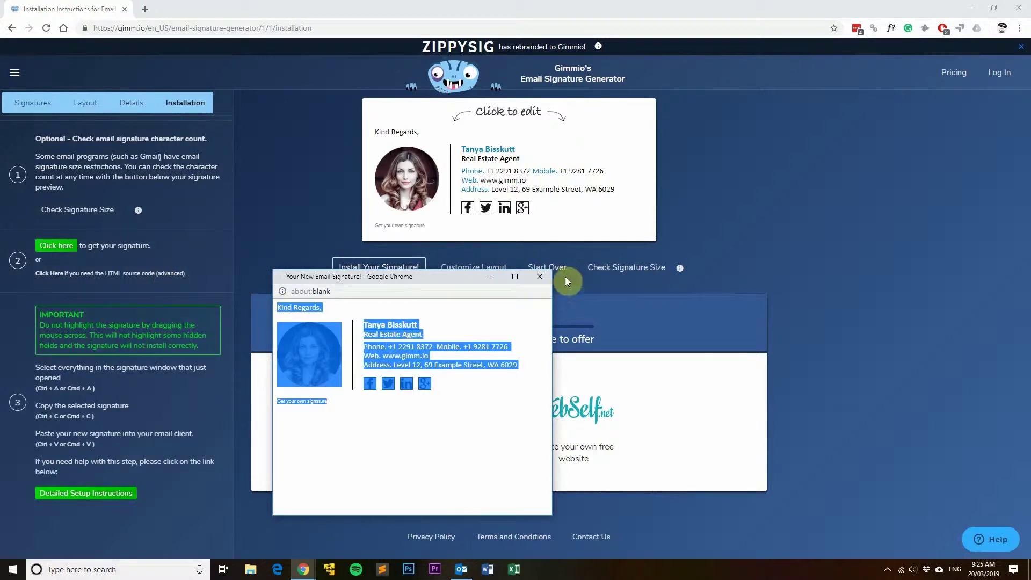
{"action": "left_click", "coordinate": [538, 277]}
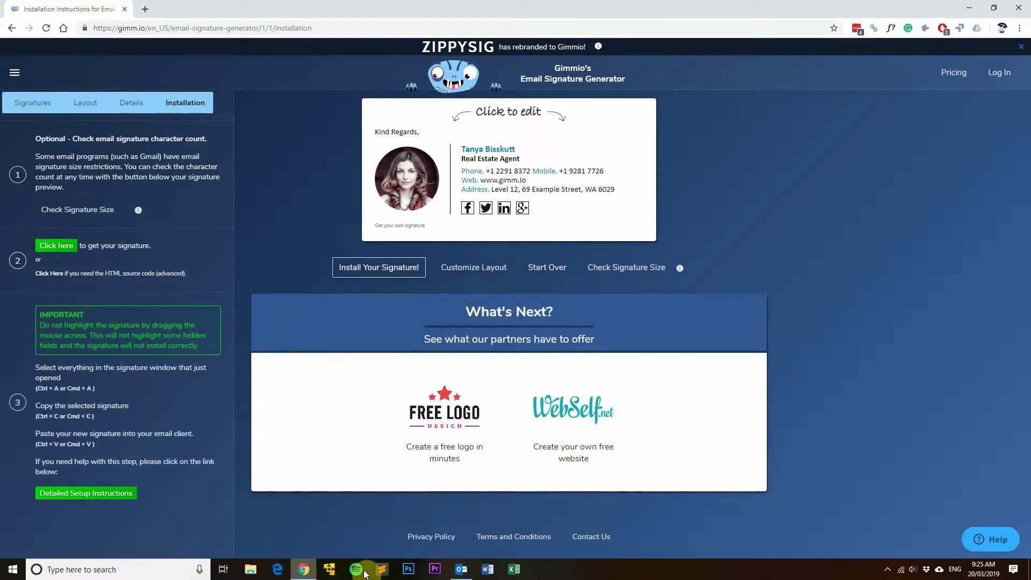
Step: Back in Outlook, open the Signatures settings under Options > Mail
{"action": "left_click", "coordinate": [460, 569]}
{"action": "left_click", "coordinate": [18, 26]}
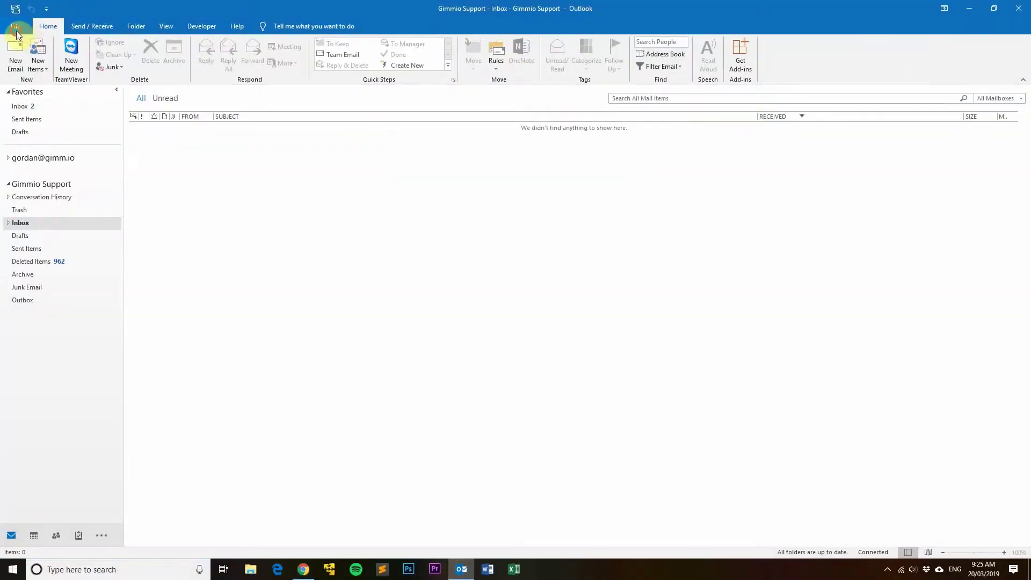
{"action": "left_click", "coordinate": [38, 214]}
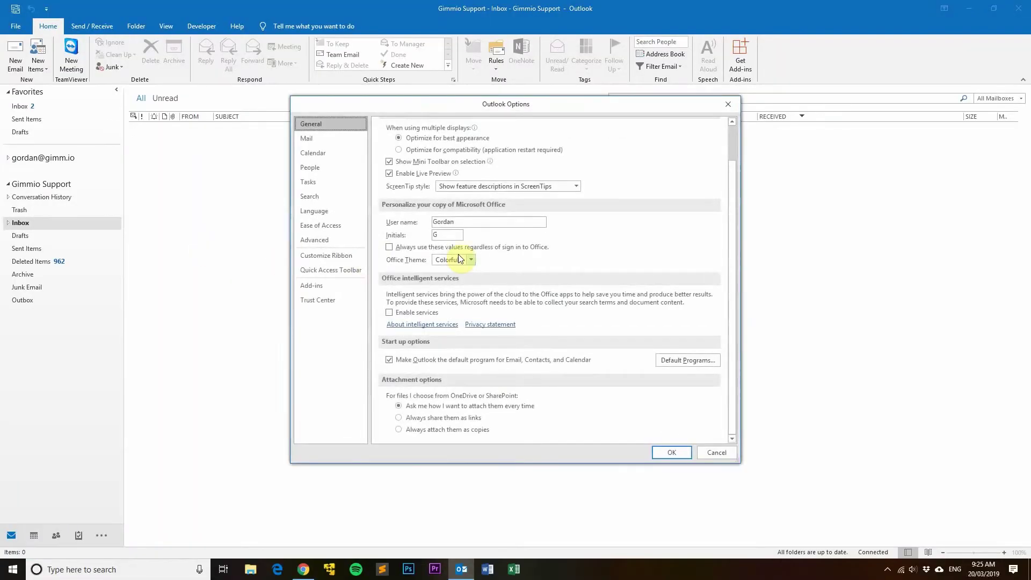
{"action": "left_click", "coordinate": [313, 136]}
{"action": "left_click", "coordinate": [698, 247]}
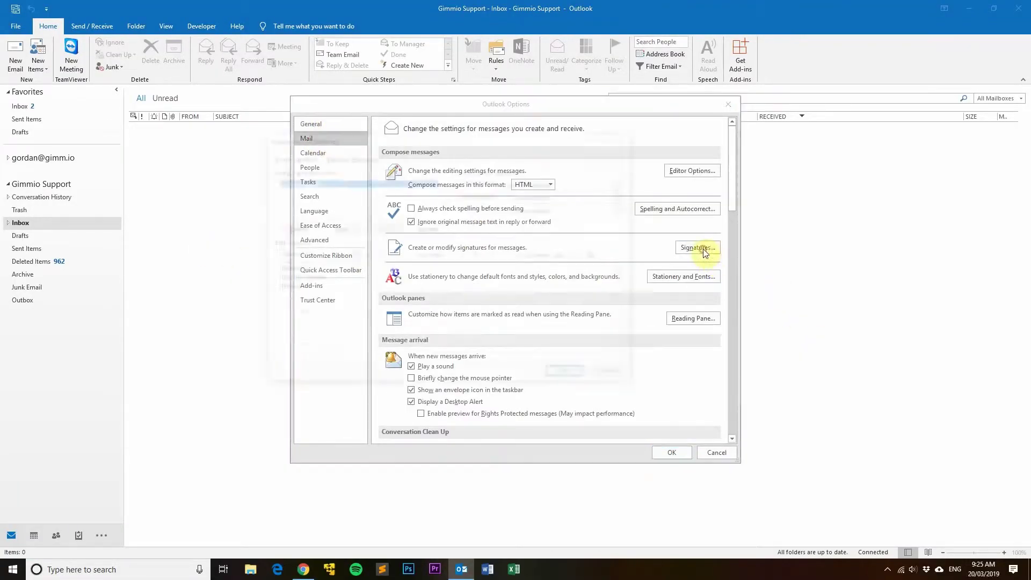
Step: Create a signature named Test with the pasted Gimmio design and confirm both dialogs
{"action": "left_click", "coordinate": [337, 228]}
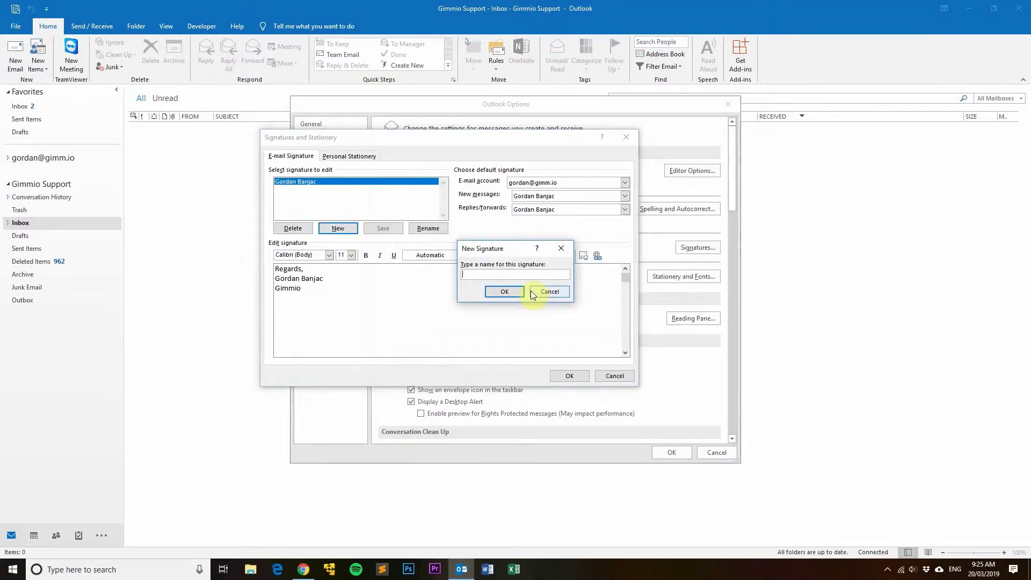
{"action": "type", "text": "Test"}
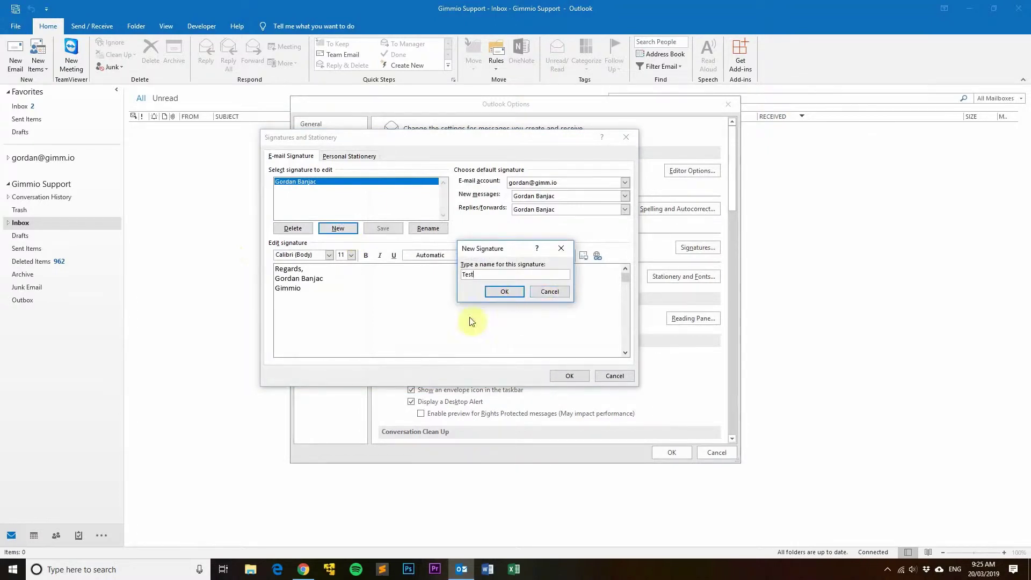
{"action": "left_click", "coordinate": [500, 292]}
{"action": "left_click", "coordinate": [359, 316]}
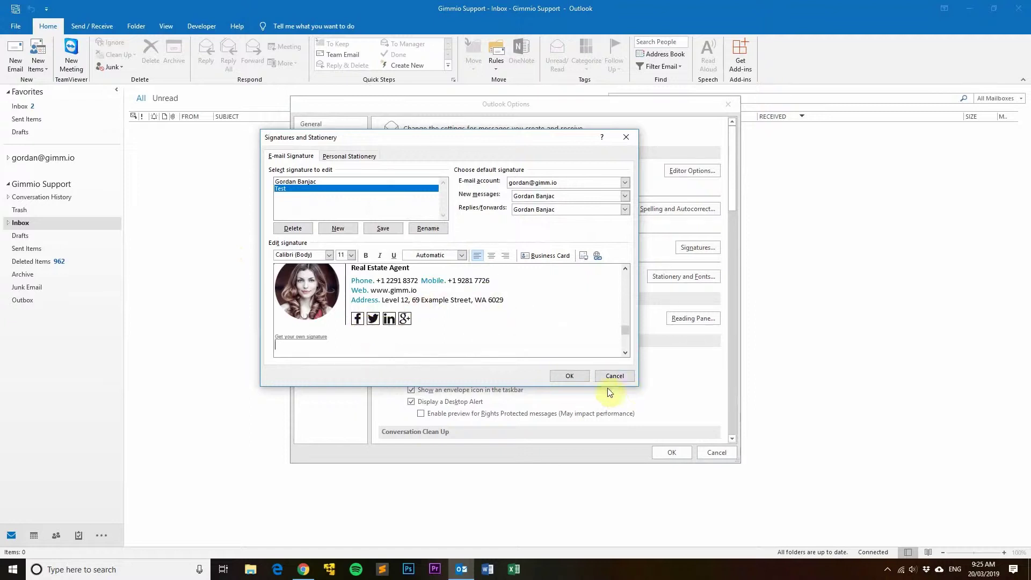
{"action": "left_click", "coordinate": [569, 376]}
{"action": "left_click", "coordinate": [678, 451]}
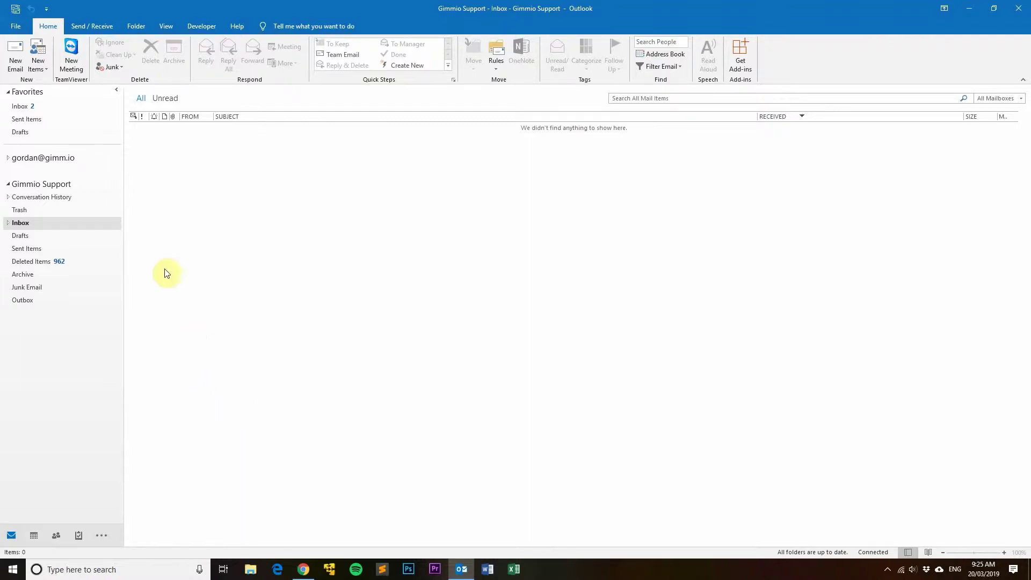
Step: Leave the Developer main tab ticked in Customize Ribbon, confirm Options, and switch to the calendar
{"action": "left_click", "coordinate": [20, 29]}
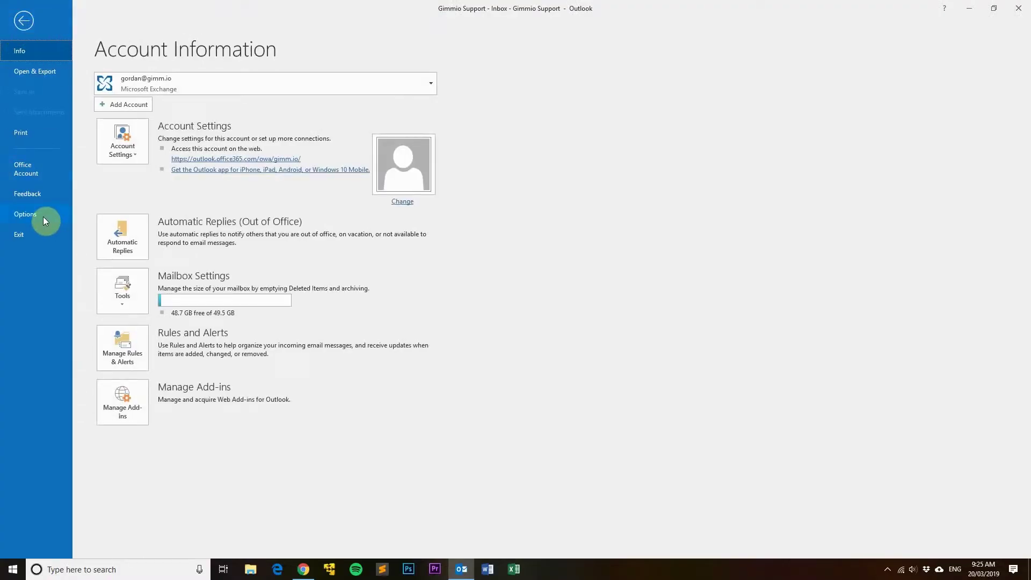
{"action": "left_click", "coordinate": [43, 217]}
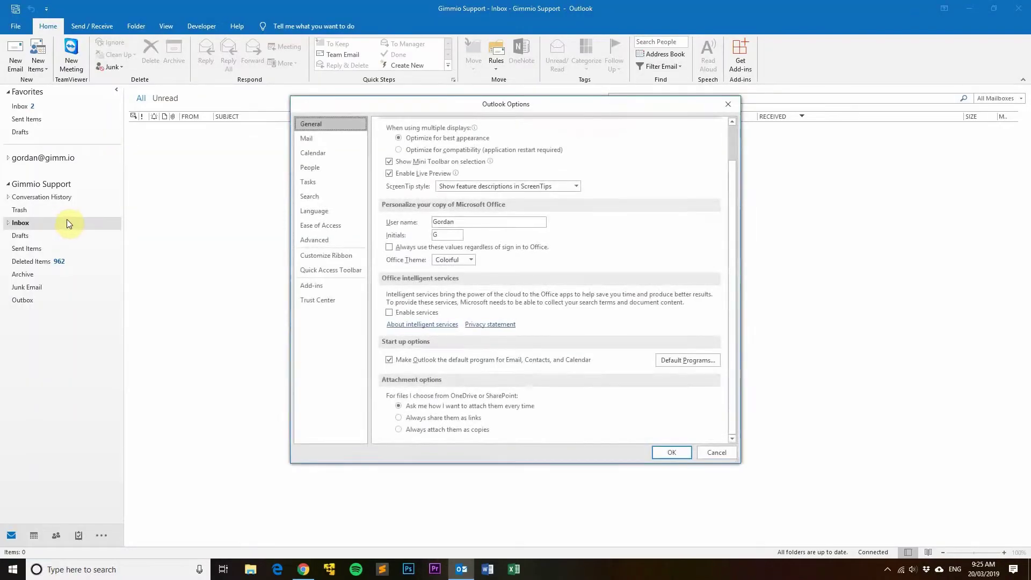
{"action": "left_click", "coordinate": [334, 254]}
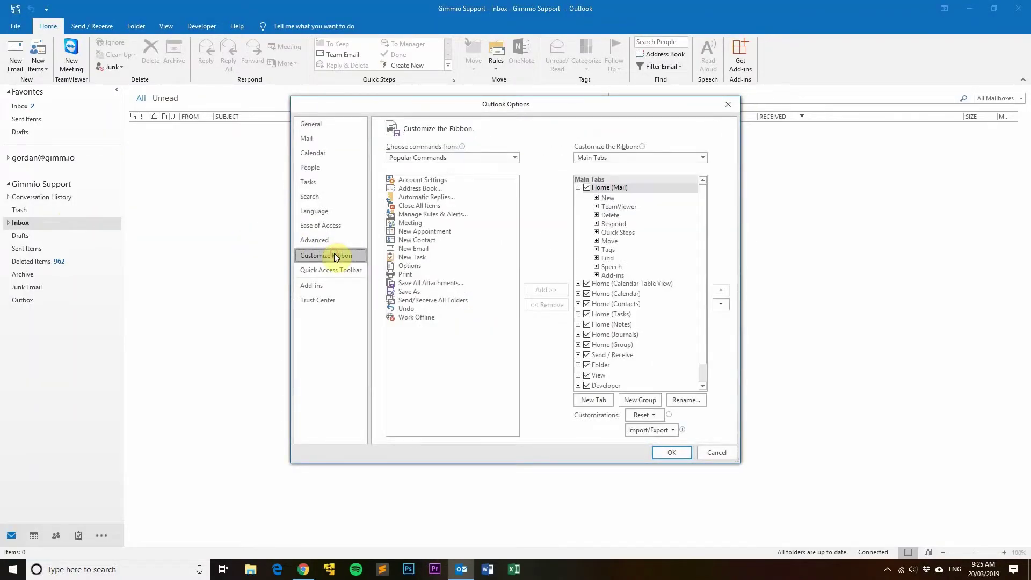
{"action": "scroll", "coordinate": [632, 270], "scroll_direction": "down", "scroll_amount": 1}
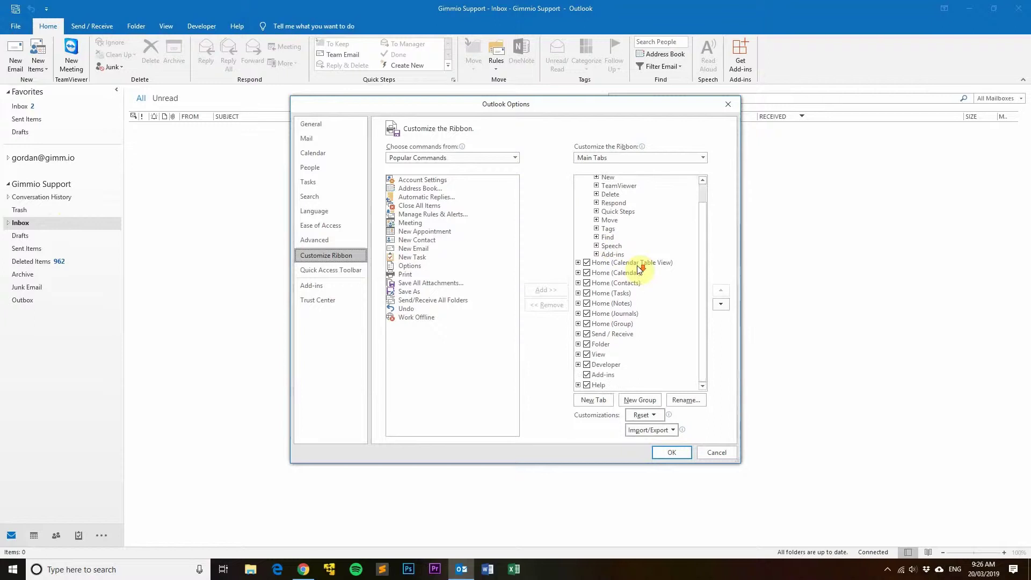
{"action": "left_click", "coordinate": [587, 365]}
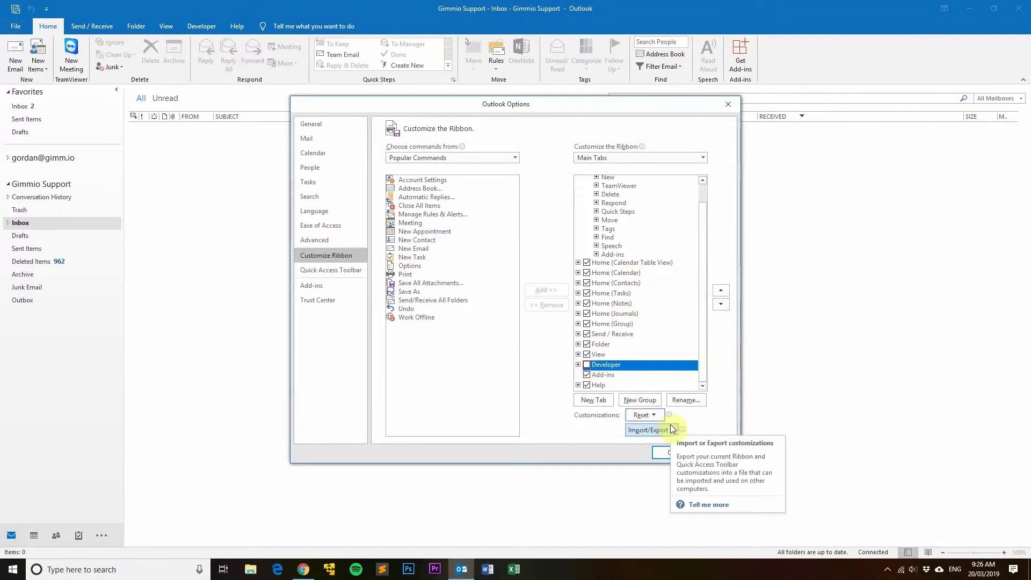
{"action": "left_click", "coordinate": [586, 366]}
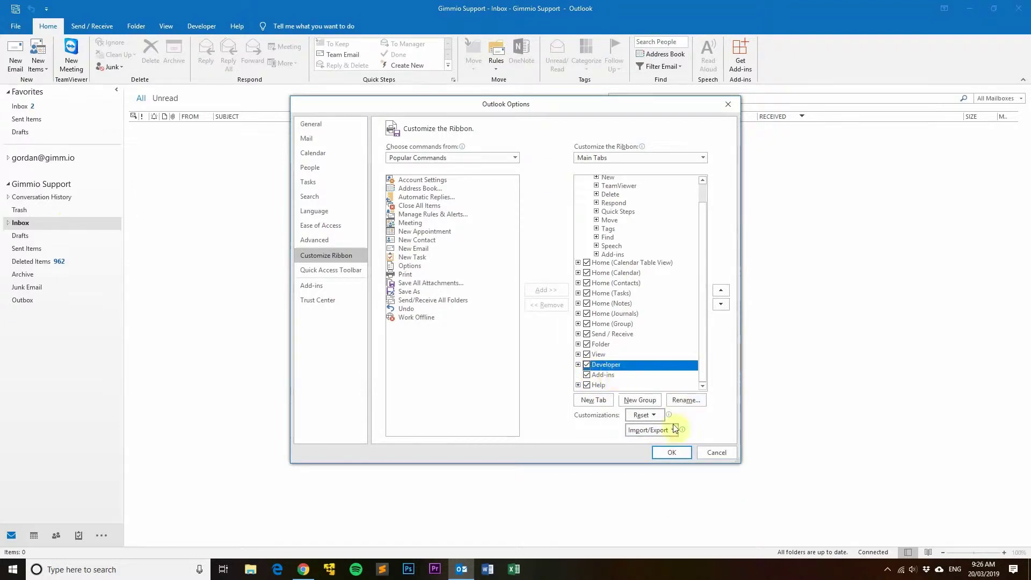
{"action": "left_click", "coordinate": [671, 452]}
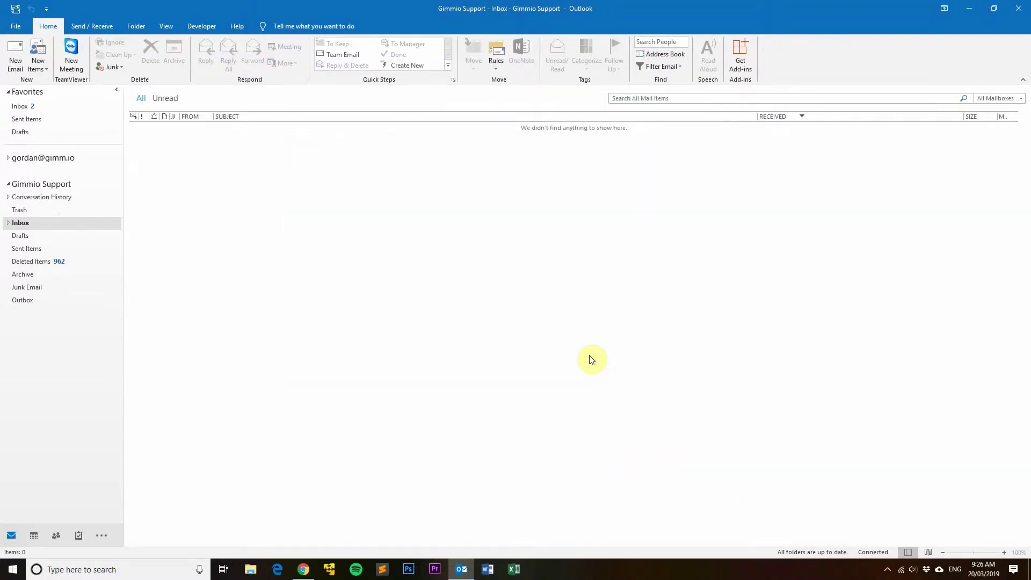
{"action": "left_click", "coordinate": [36, 538]}
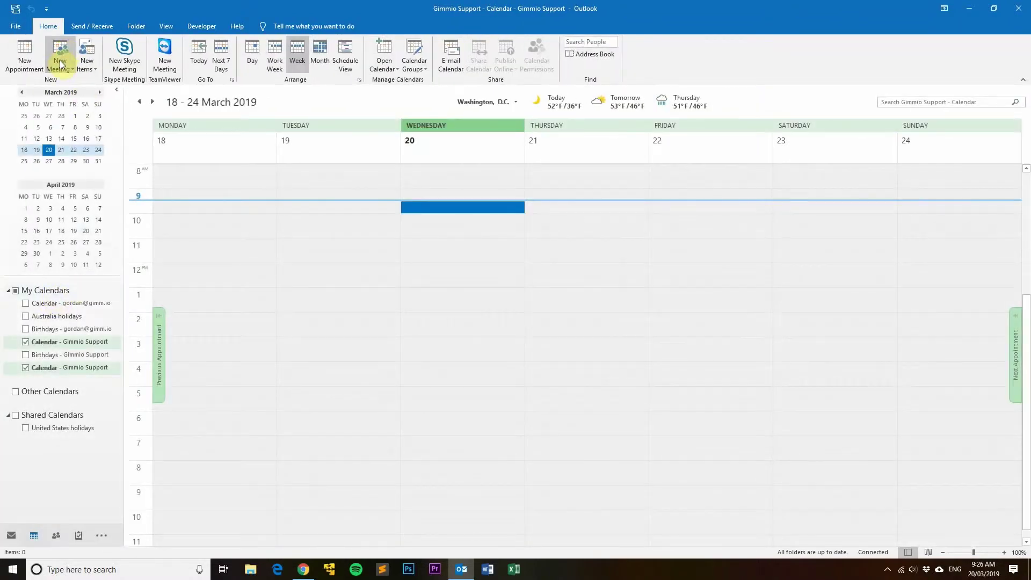
{"action": "left_click", "coordinate": [60, 58]}
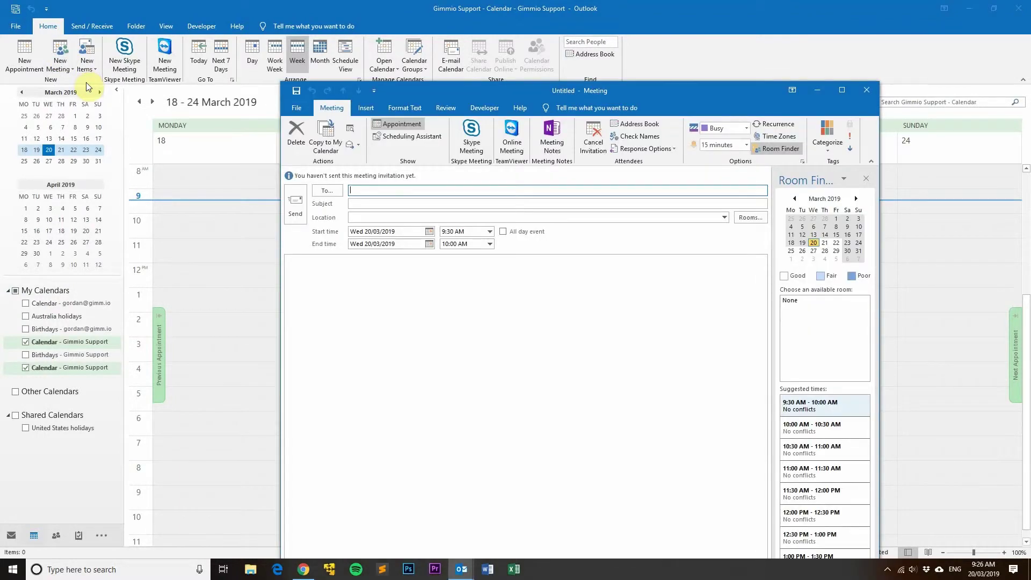
{"action": "mouse_move", "coordinate": [488, 93]}
{"action": "left_mouse_down"}
{"action": "mouse_move", "coordinate": [382, 17]}
{"action": "mouse_move", "coordinate": [381, 36]}
{"action": "left_mouse_up"}
{"action": "left_click", "coordinate": [258, 48]}
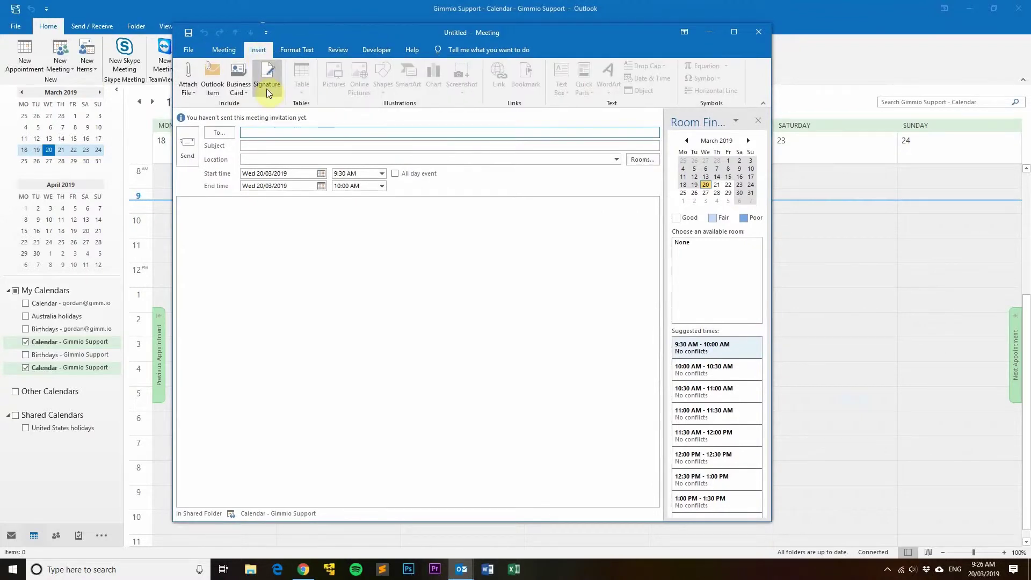
{"action": "left_click", "coordinate": [269, 89]}
{"action": "left_click", "coordinate": [277, 123]}
{"action": "mouse_move", "coordinate": [234, 230]}
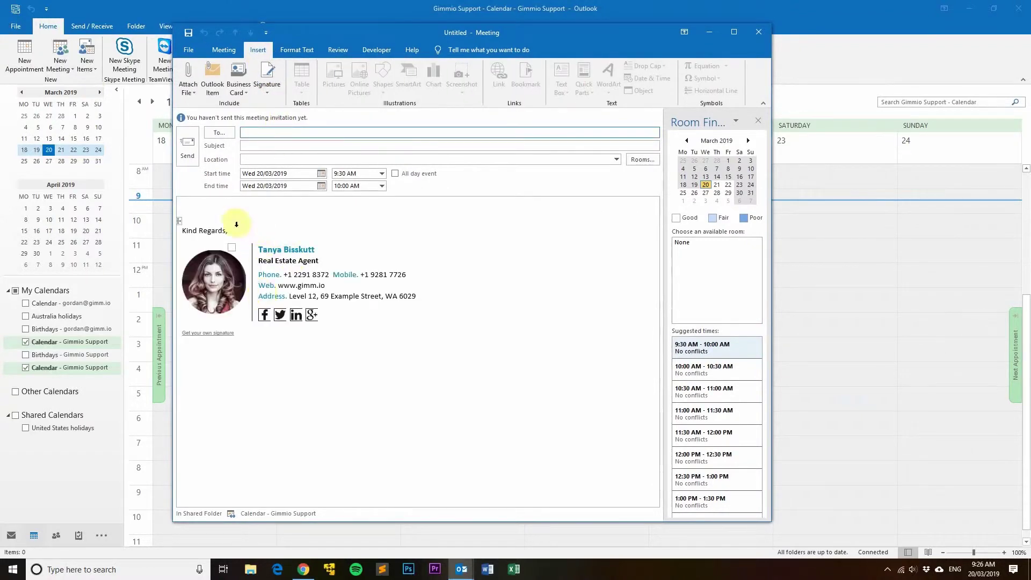
{"action": "left_click", "coordinate": [207, 207]}
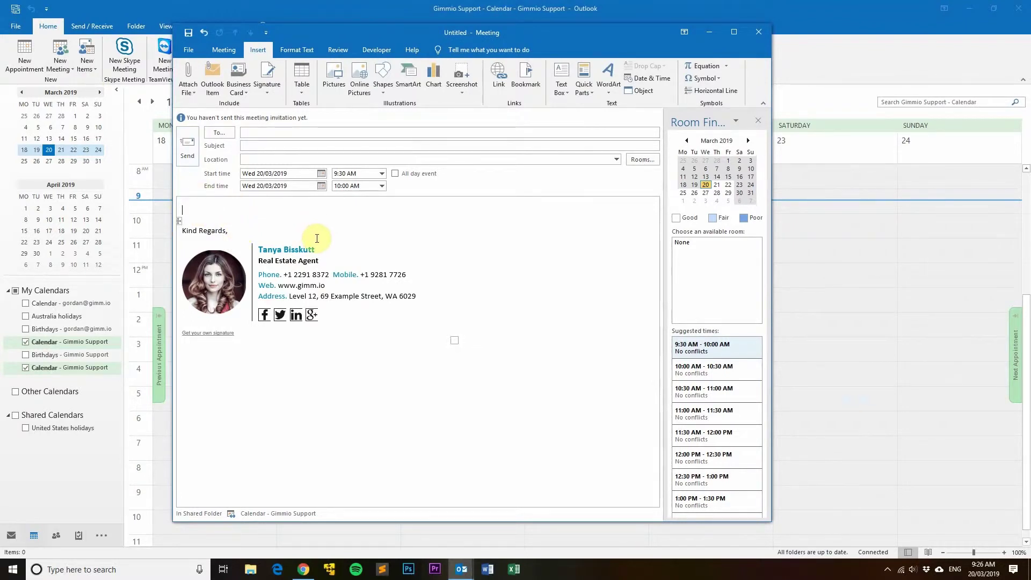
Step: Open the meeting with Developer > Design This Form and choose Publish Form As
{"action": "left_click", "coordinate": [376, 50]}
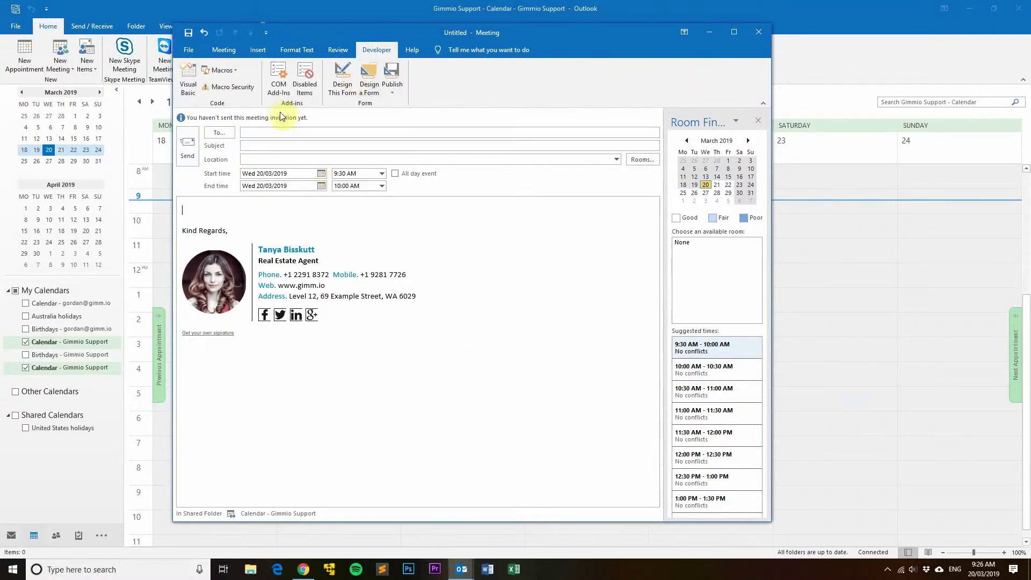
{"action": "left_click", "coordinate": [342, 86]}
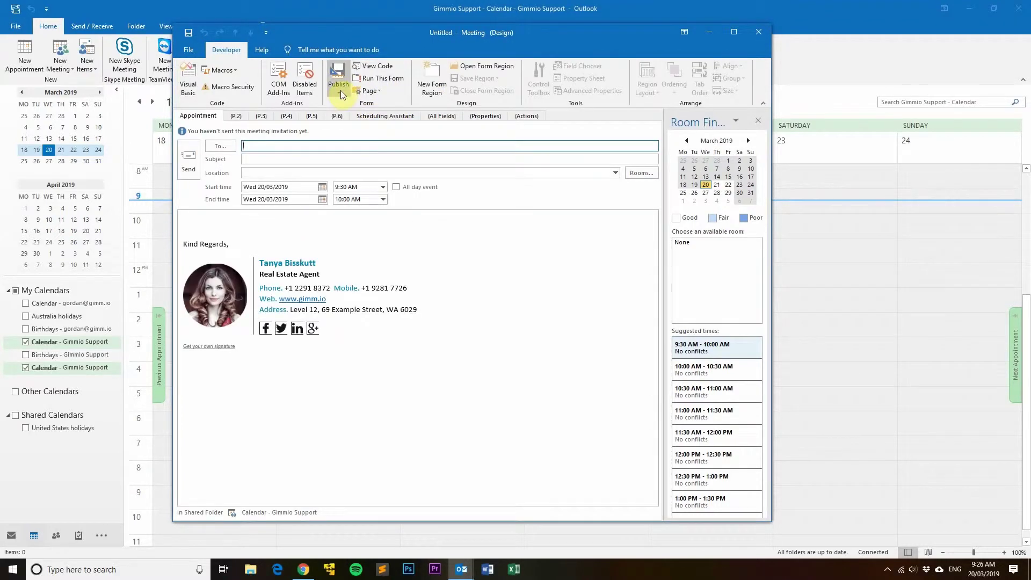
{"action": "left_click", "coordinate": [342, 94]}
{"action": "left_click", "coordinate": [350, 119]}
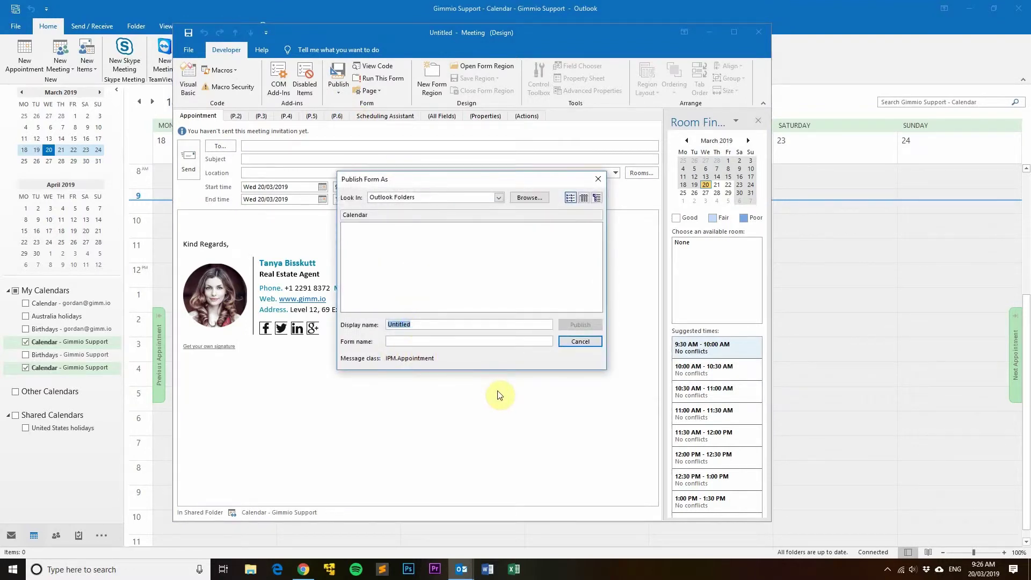
{"action": "type", "text": "M"}
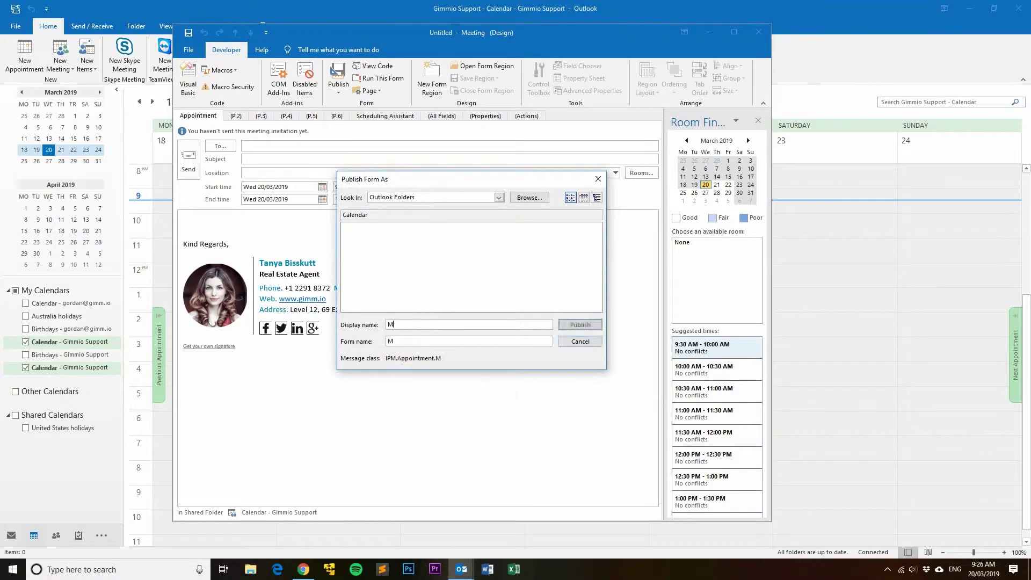
{"action": "type", "text": "eeting Invite"}
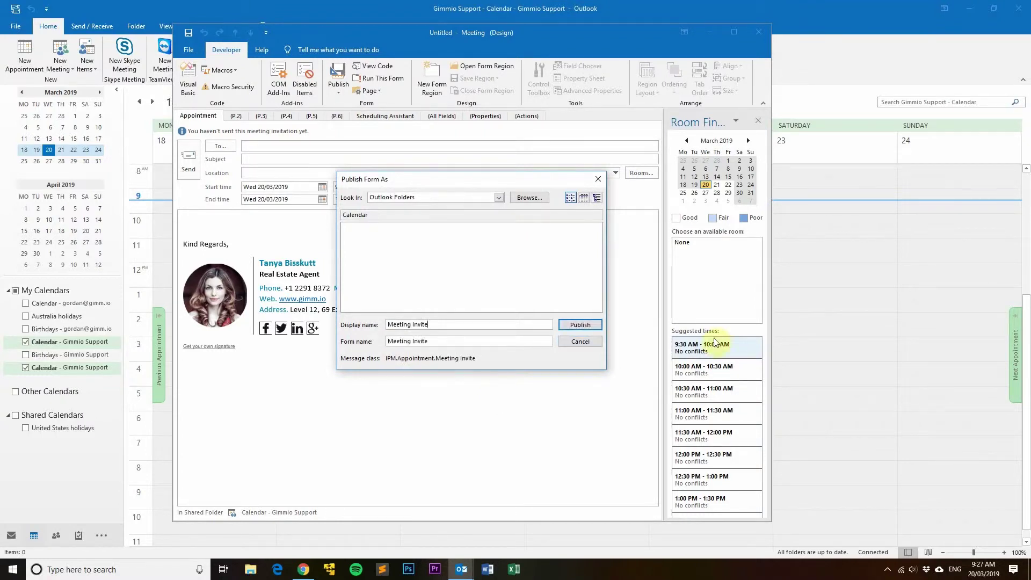
Step: Publish the form as 'Meeting Invite', then close the draft and answer No to saving
{"action": "left_click", "coordinate": [567, 324]}
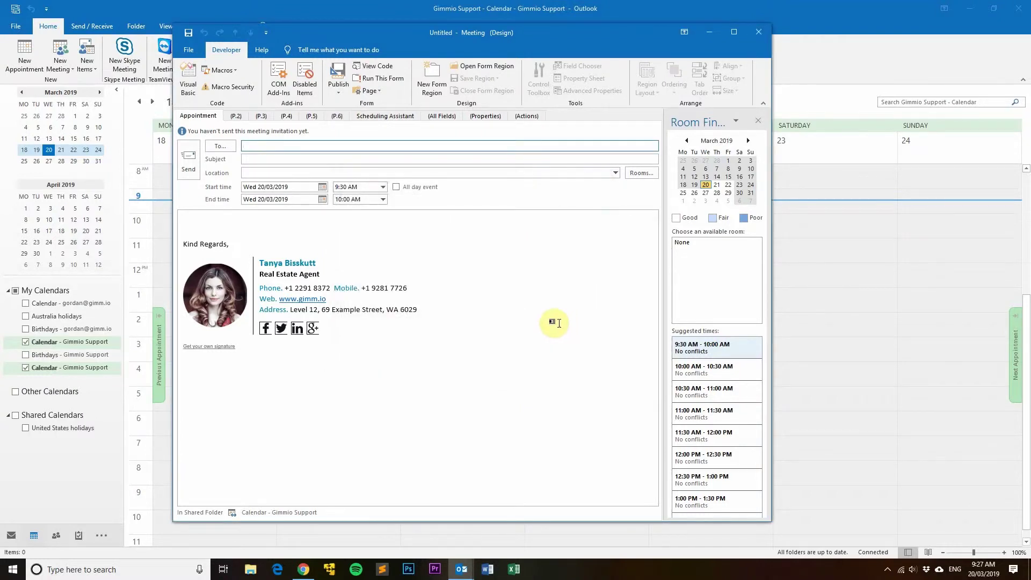
{"action": "left_click", "coordinate": [760, 33]}
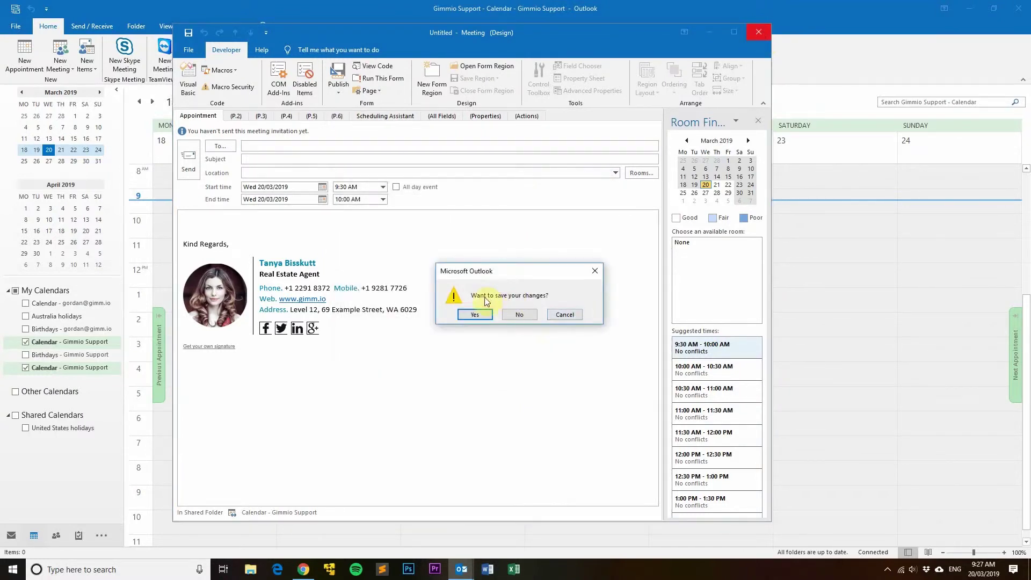
{"action": "left_click", "coordinate": [520, 314]}
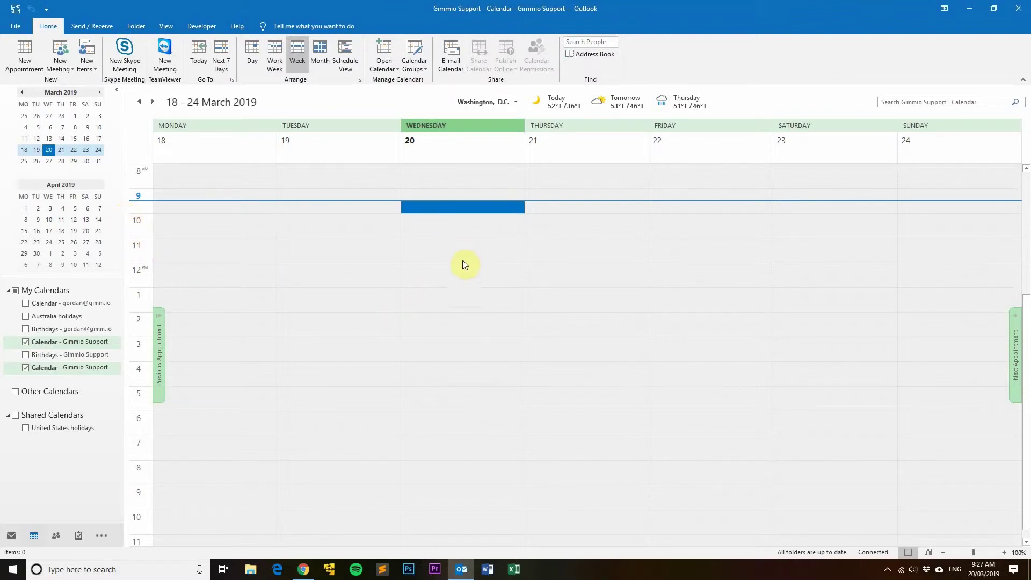
{"action": "left_click", "coordinate": [88, 70]}
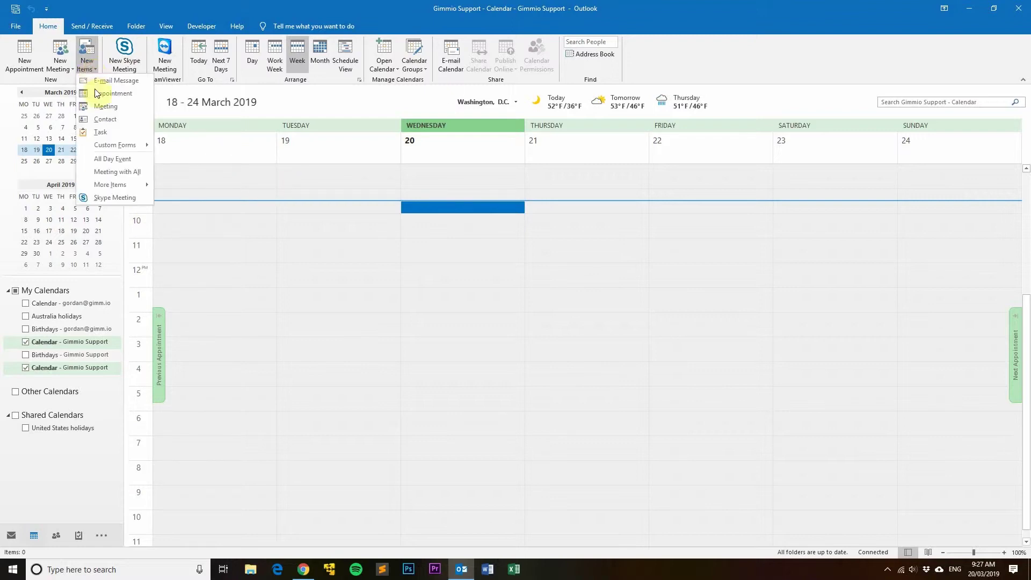
{"action": "mouse_move", "coordinate": [115, 145]}
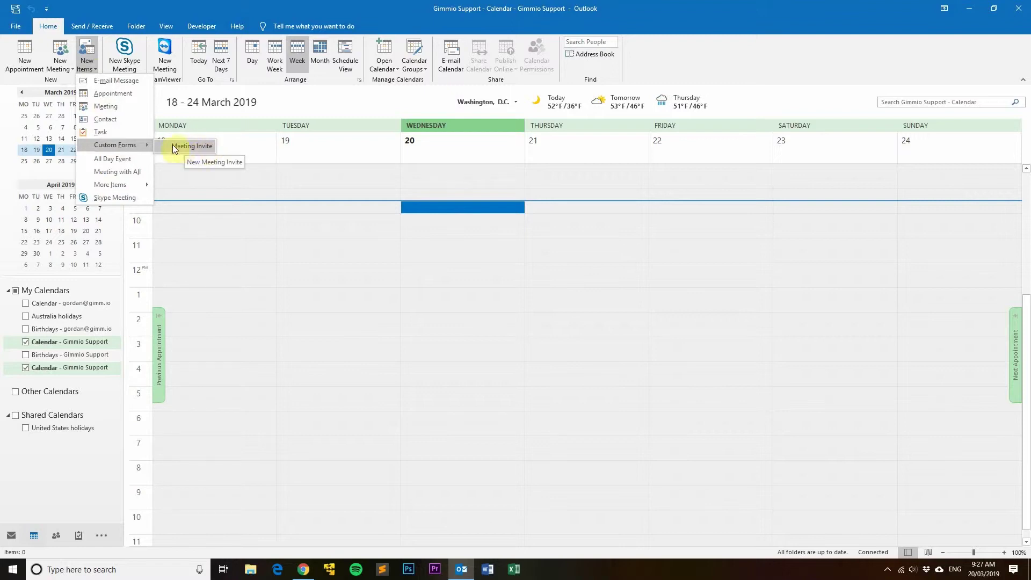
{"action": "left_click", "coordinate": [189, 147]}
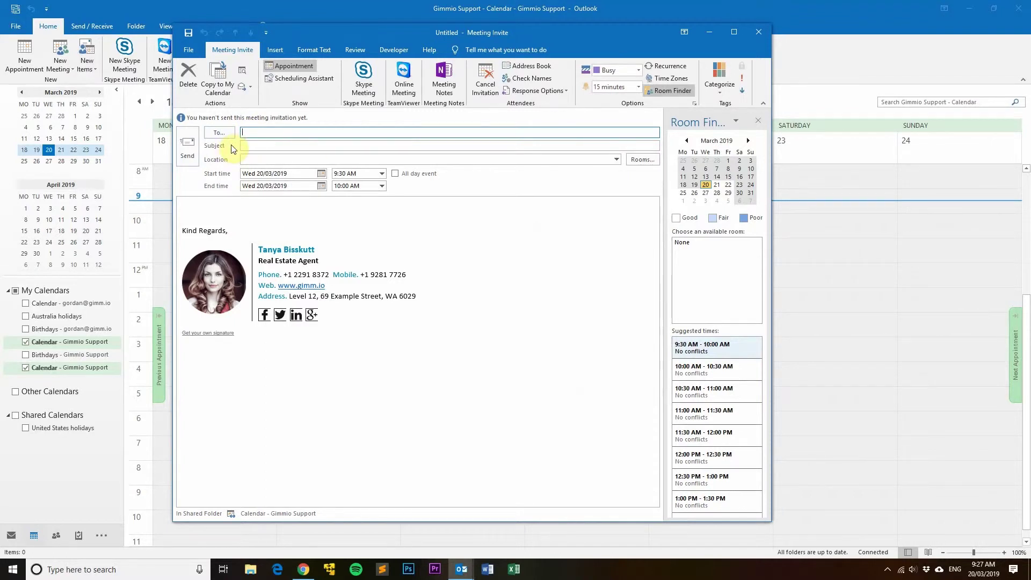
{"action": "left_click", "coordinate": [250, 147]}
{"action": "left_click", "coordinate": [759, 33]}
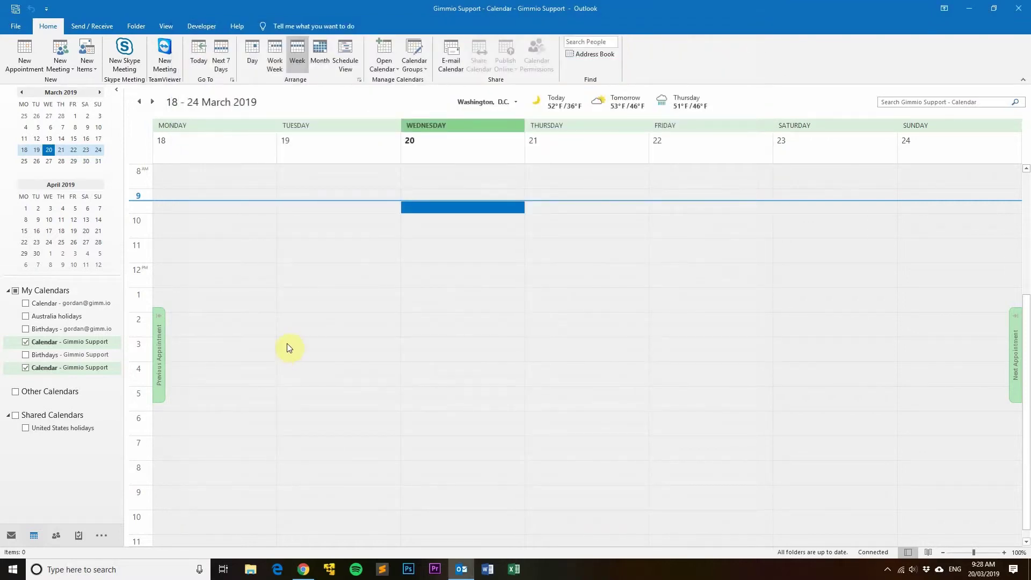
Step: Return to the Gimmio site in Chrome and go to the Layout step
{"action": "left_click", "coordinate": [303, 568]}
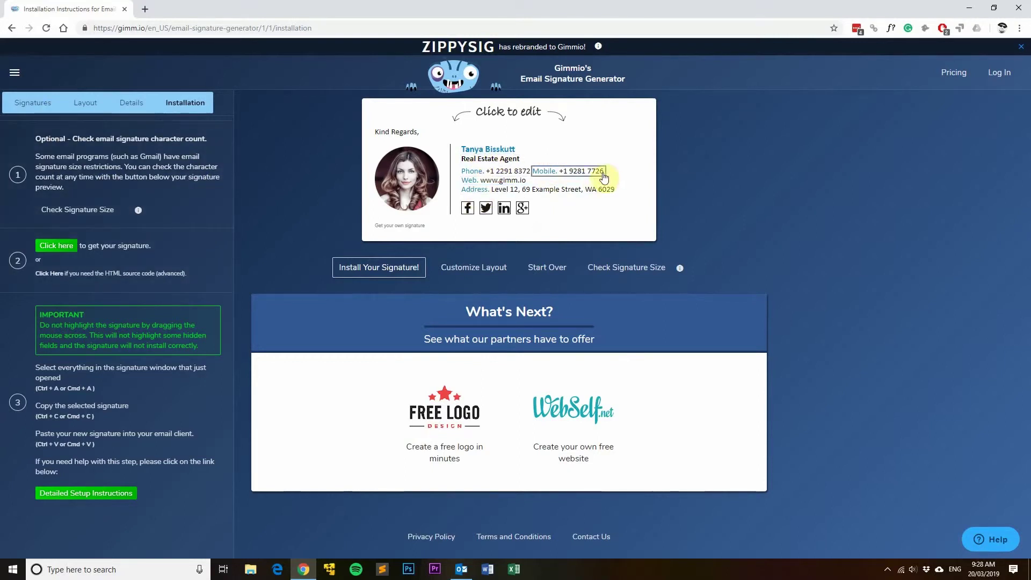
{"action": "left_click", "coordinate": [84, 105]}
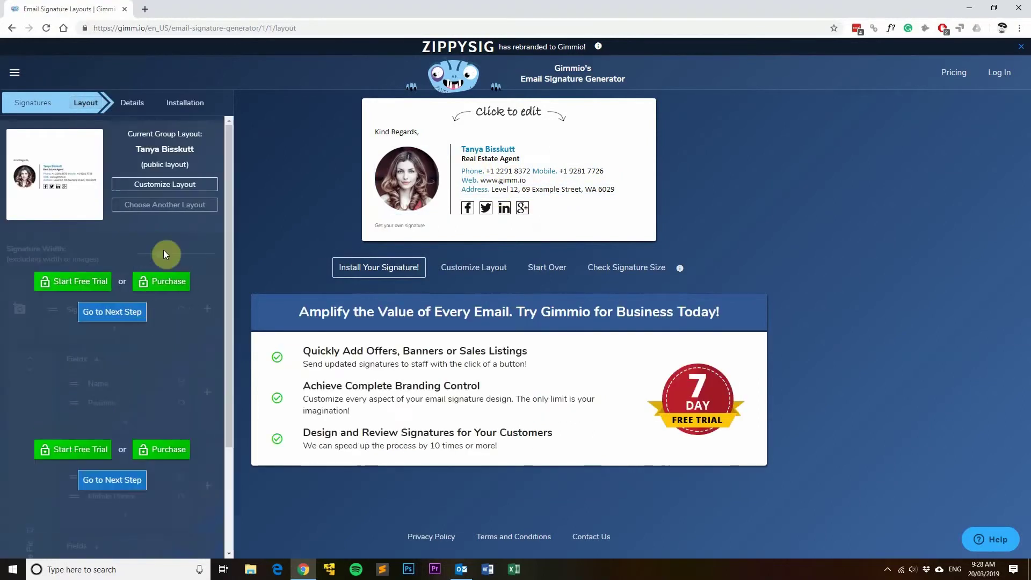
Step: Choose Another Layout to browse Gimmio's public layouts gallery
{"action": "left_click", "coordinate": [164, 205]}
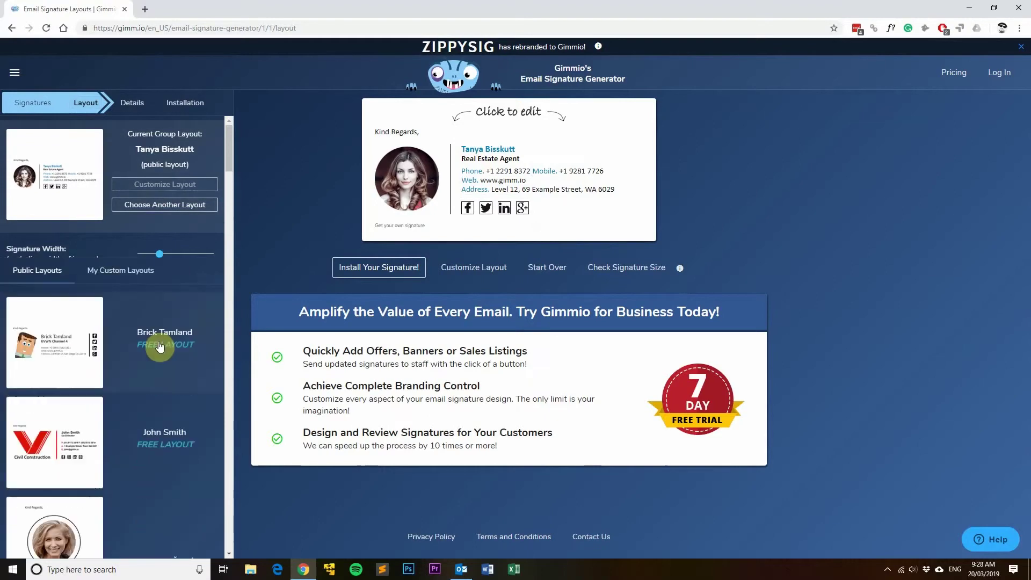
{"action": "scroll", "coordinate": [159, 347], "scroll_direction": "down", "scroll_amount": 5}
{"action": "scroll", "coordinate": [159, 347], "scroll_direction": "down", "scroll_amount": 5}
{"action": "scroll", "coordinate": [157, 345], "scroll_direction": "down", "scroll_amount": 5}
{"action": "scroll", "coordinate": [154, 342], "scroll_direction": "down", "scroll_amount": 5}
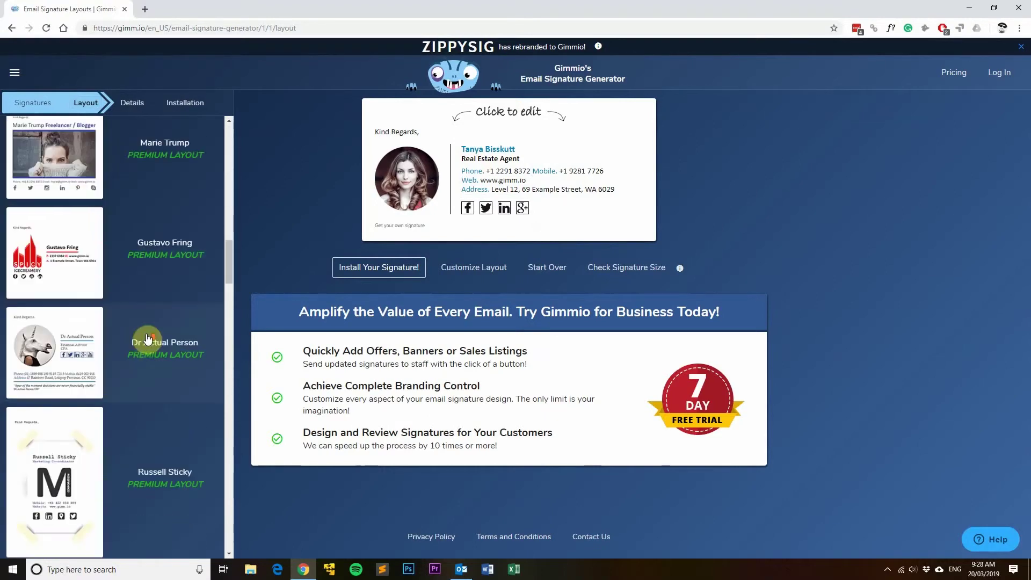
{"action": "scroll", "coordinate": [148, 338], "scroll_direction": "down", "scroll_amount": 5}
{"action": "scroll", "coordinate": [146, 335], "scroll_direction": "down", "scroll_amount": 5}
{"action": "scroll", "coordinate": [144, 338], "scroll_direction": "down", "scroll_amount": 5}
{"action": "scroll", "coordinate": [143, 340], "scroll_direction": "down", "scroll_amount": 5}
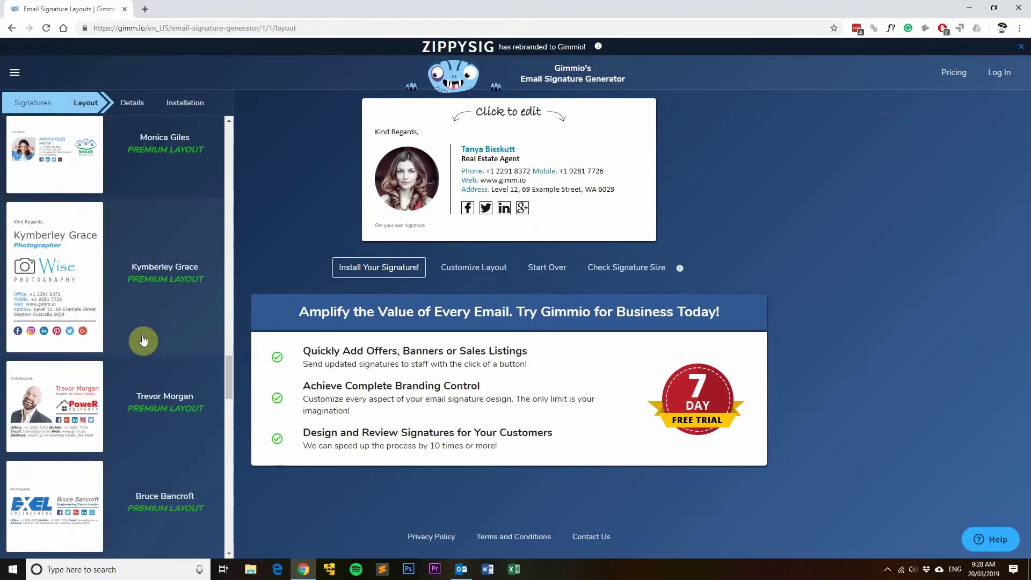
{"action": "scroll", "coordinate": [148, 416], "scroll_direction": "down", "scroll_amount": 5}
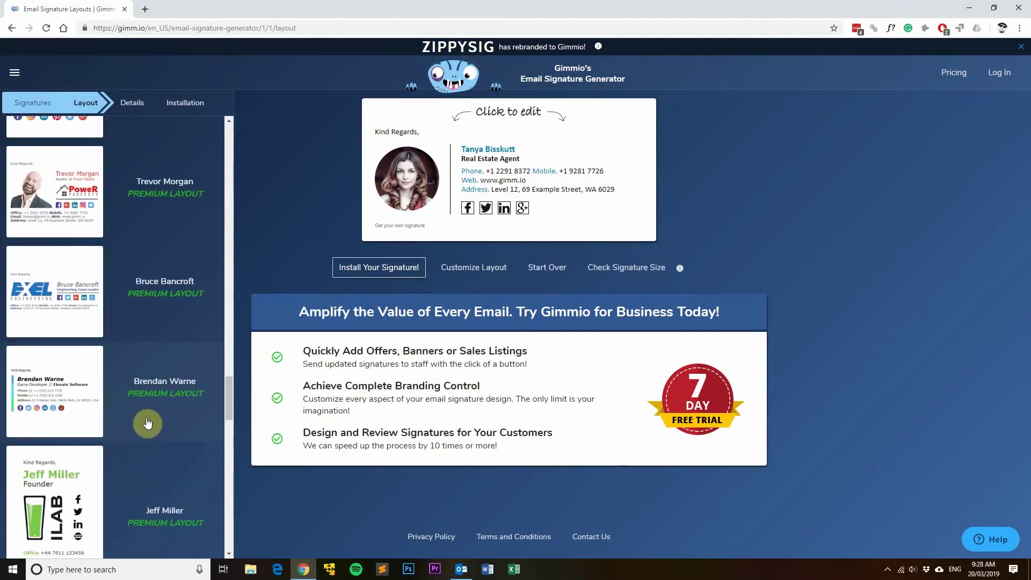
{"action": "scroll", "coordinate": [147, 427], "scroll_direction": "down", "scroll_amount": 2}
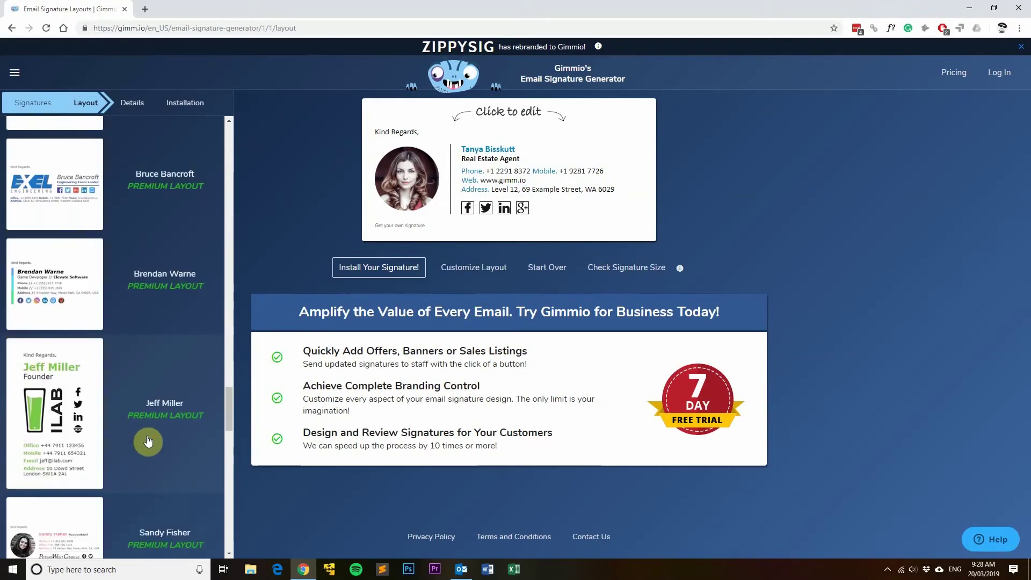
{"action": "scroll", "coordinate": [148, 439], "scroll_direction": "down", "scroll_amount": 2}
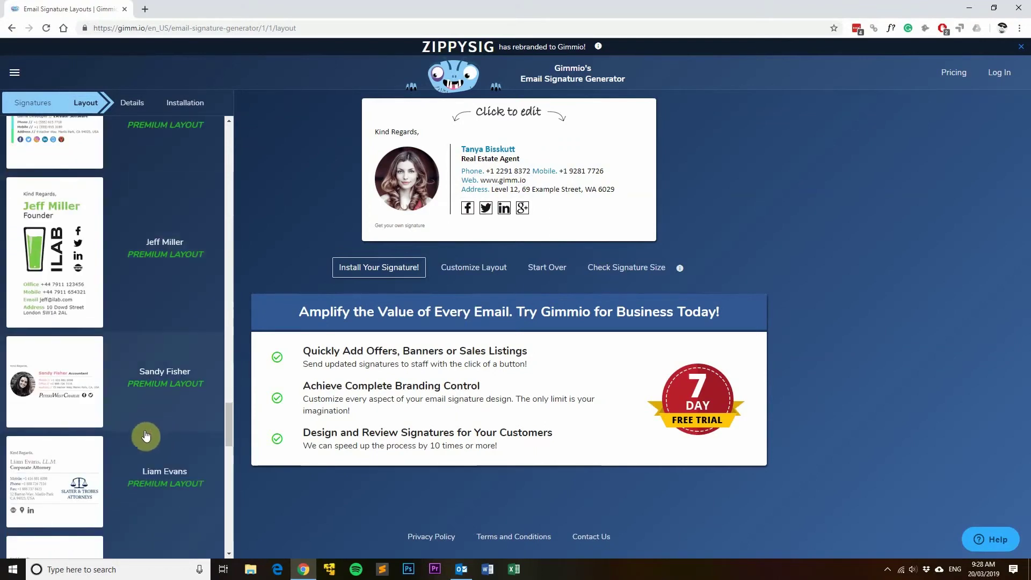
{"action": "scroll", "coordinate": [143, 452], "scroll_direction": "down", "scroll_amount": 2}
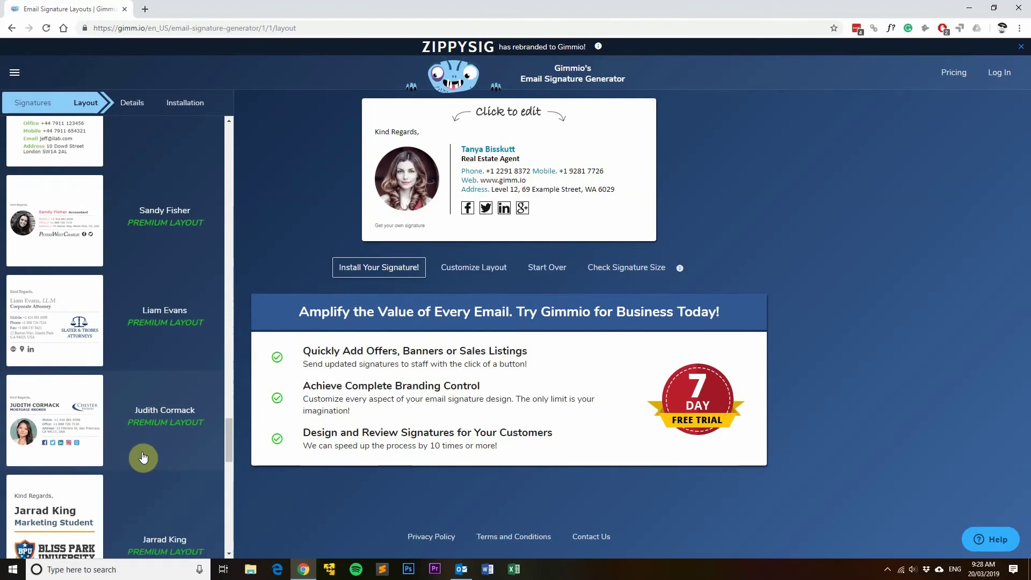